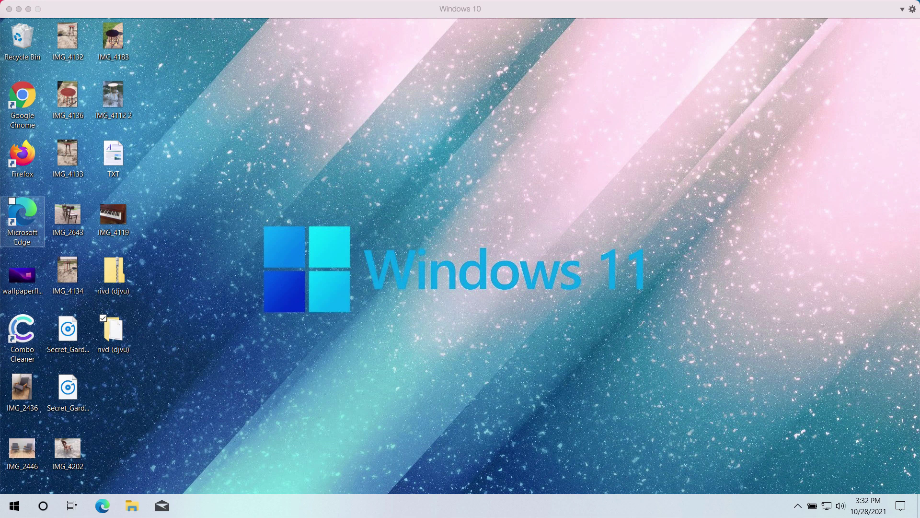
Step: Preview the chair photos IMG_2643 and IMG_4133, closing each afterwards
{"action": "left_click", "coordinate": [229, 294]}
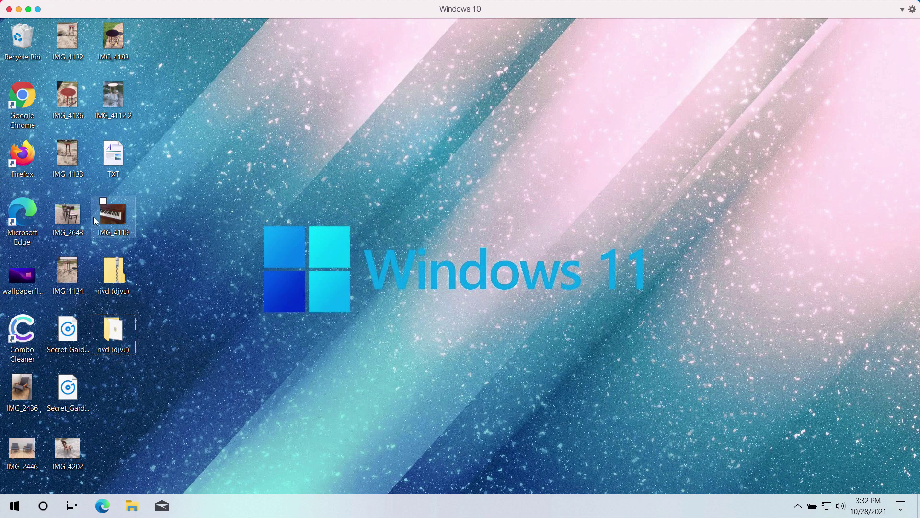
{"action": "double_click", "coordinate": [77, 216]}
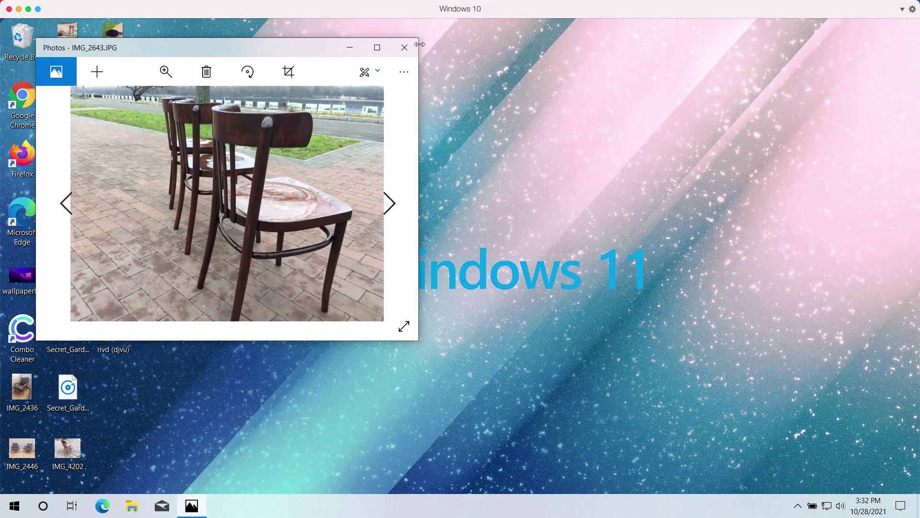
{"action": "left_click", "coordinate": [406, 47]}
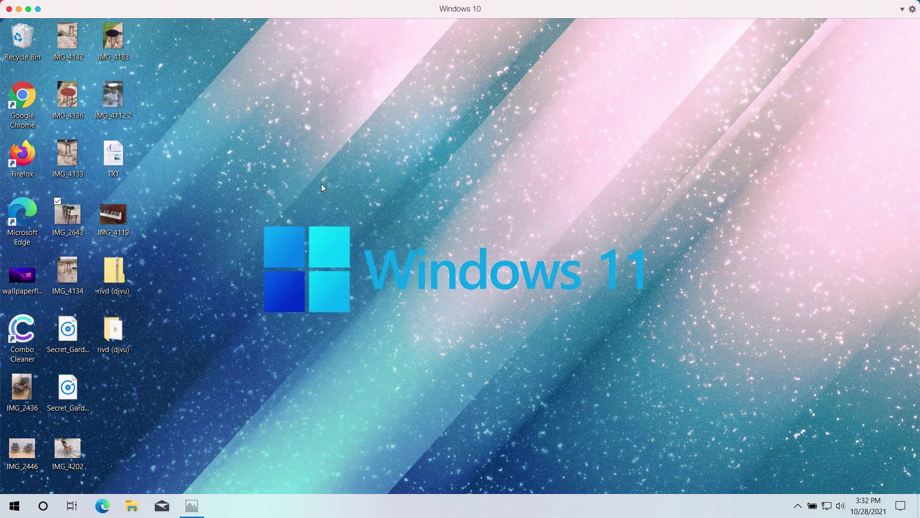
{"action": "double_click", "coordinate": [67, 159]}
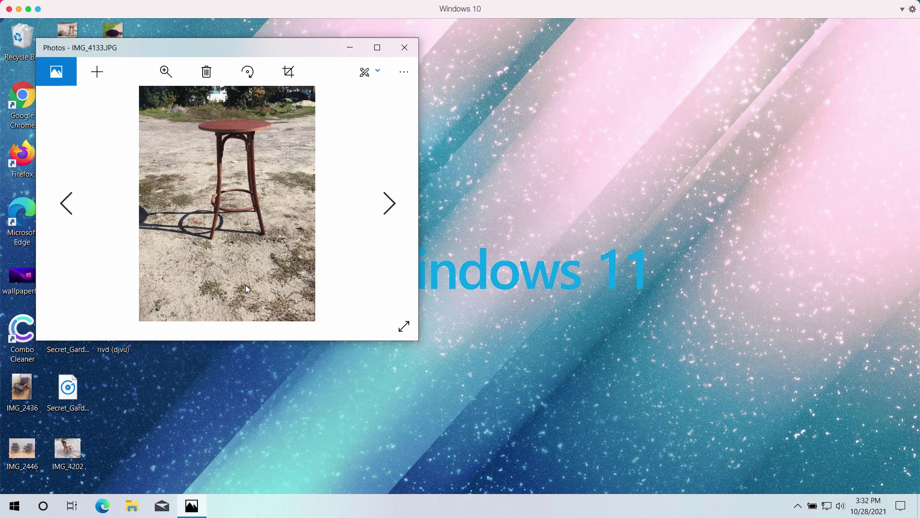
{"action": "left_click", "coordinate": [405, 49]}
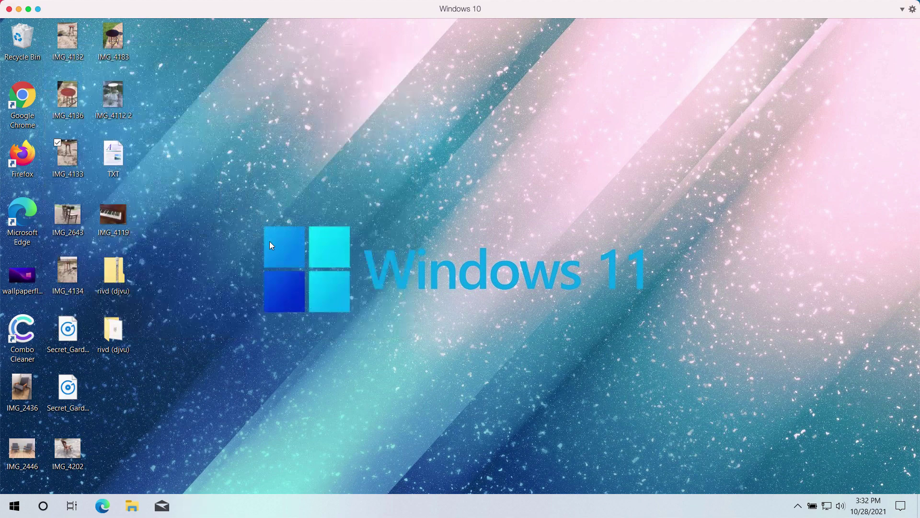
Step: Run the application file inside the rivd (djvu) folder, then close the folder window
{"action": "double_click", "coordinate": [109, 335]}
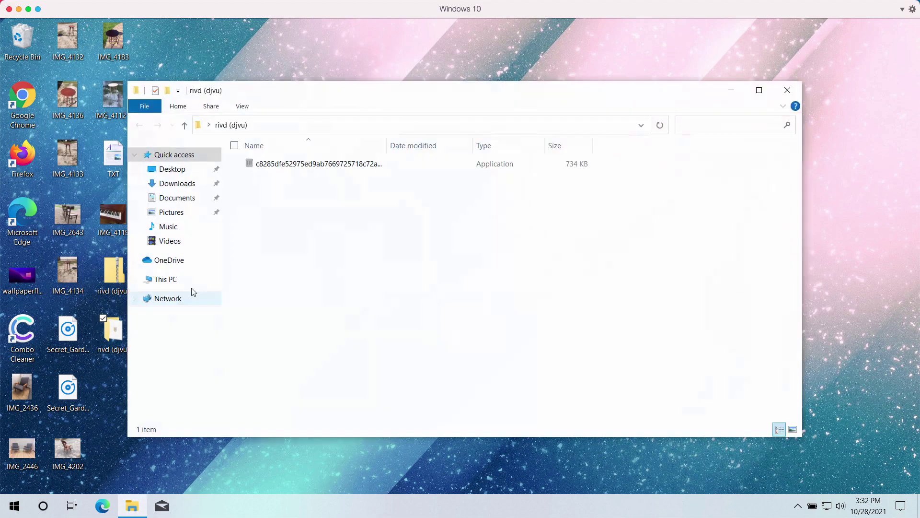
{"action": "double_click", "coordinate": [318, 164]}
{"action": "left_click", "coordinate": [787, 89]}
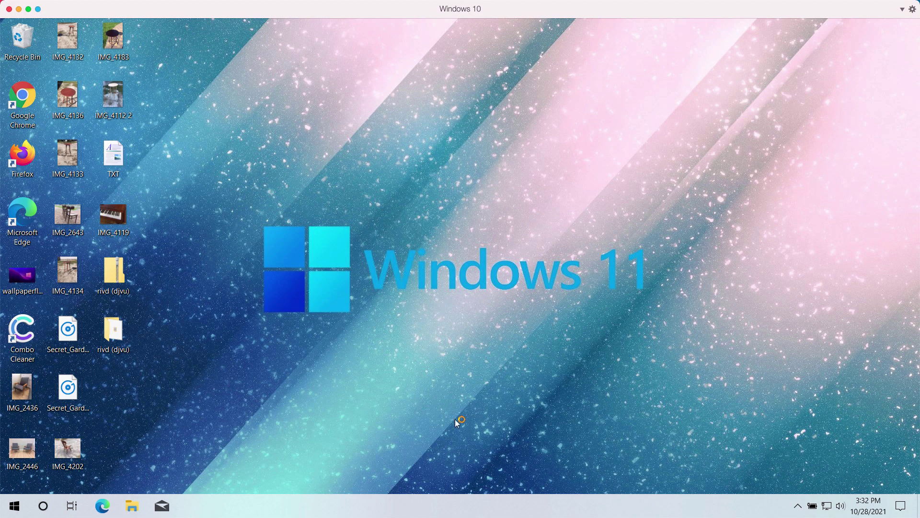
Step: Open Task Manager from the taskbar in its detailed view, centred on screen
{"action": "right_click", "coordinate": [514, 512]}
{"action": "left_click", "coordinate": [544, 453]}
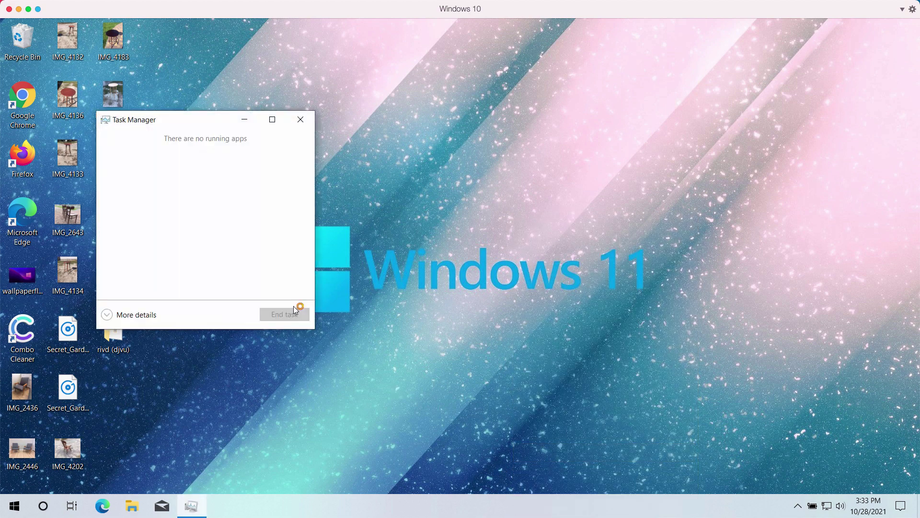
{"action": "left_click", "coordinate": [157, 314]}
{"action": "left_click_drag", "start_coordinate": [289, 128], "coordinate": [450, 89]}
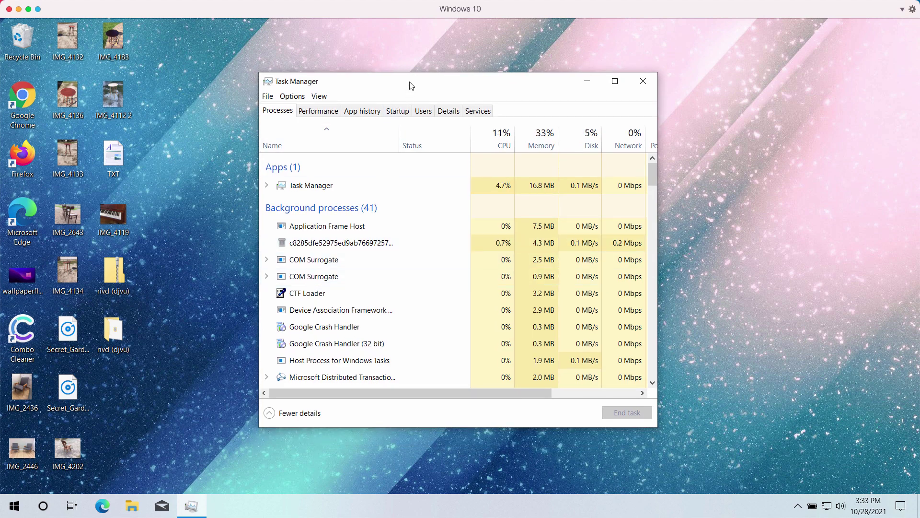
{"action": "mouse_move", "coordinate": [410, 86]}
{"action": "left_mouse_down"}
{"action": "mouse_move", "coordinate": [381, 85]}
{"action": "mouse_move", "coordinate": [395, 85]}
{"action": "left_mouse_up"}
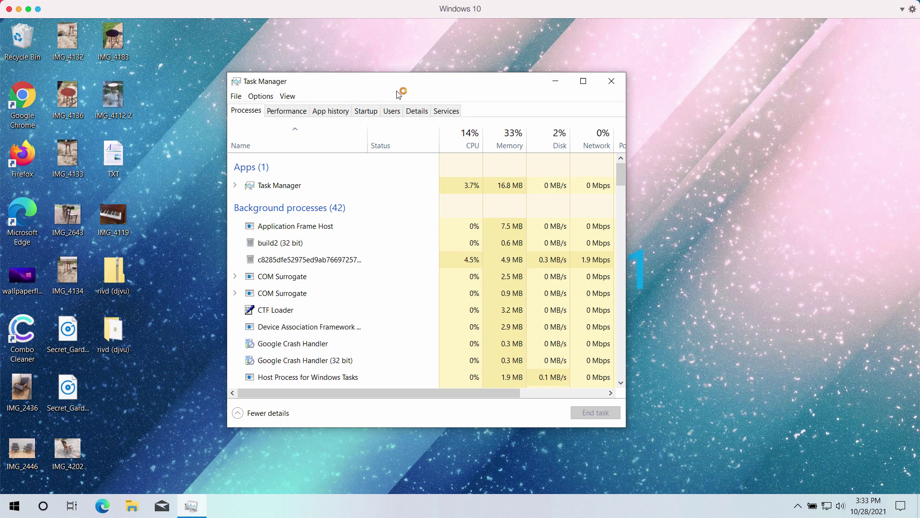
Step: Enlarge the Task Manager window and widen the Name column to show full process names
{"action": "left_click_drag", "start_coordinate": [374, 145], "coordinate": [457, 145]}
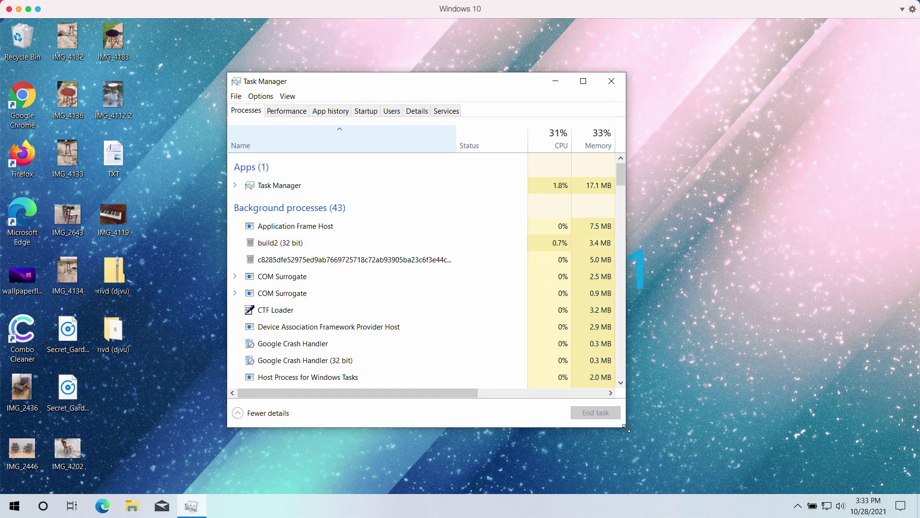
{"action": "left_click_drag", "start_coordinate": [627, 428], "coordinate": [757, 474]}
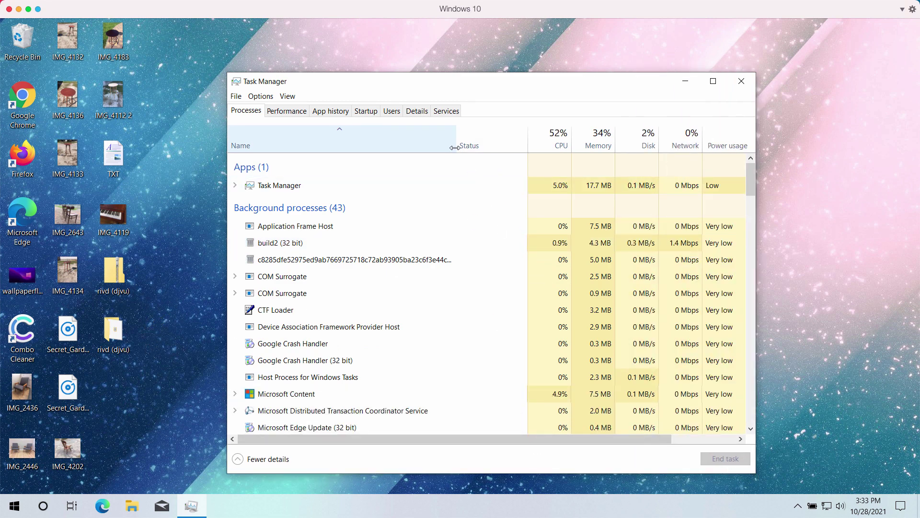
{"action": "left_click_drag", "start_coordinate": [454, 148], "coordinate": [503, 148]}
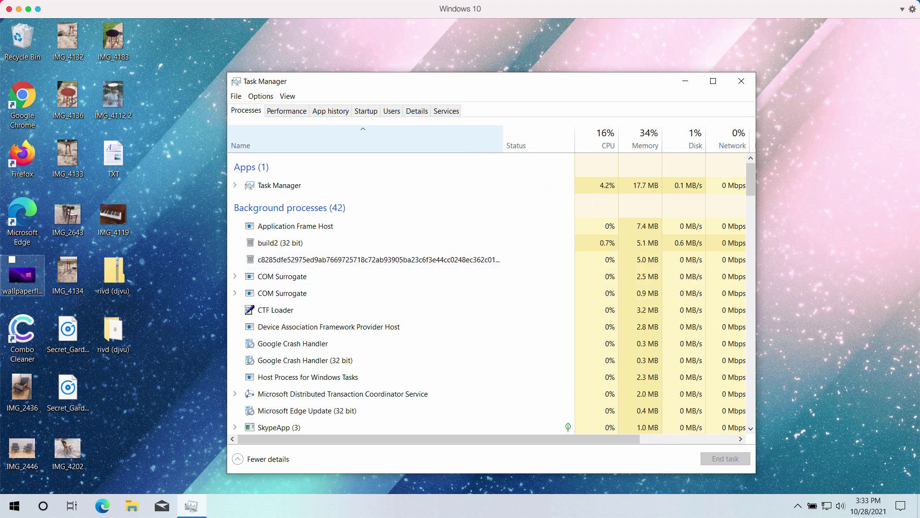
{"action": "left_click_drag", "start_coordinate": [408, 81], "coordinate": [342, 68]}
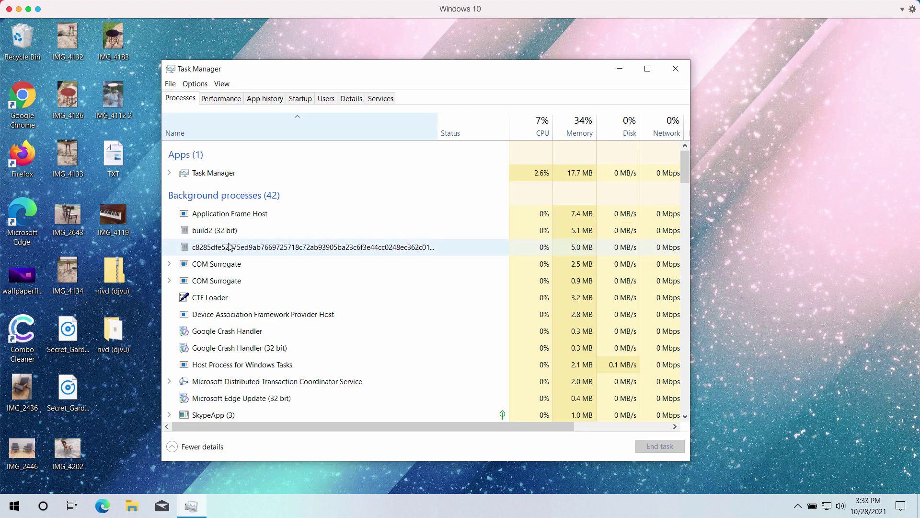
Step: Inspect the actions for the long hash-named c8285 process without ending it
{"action": "right_click", "coordinate": [293, 248]}
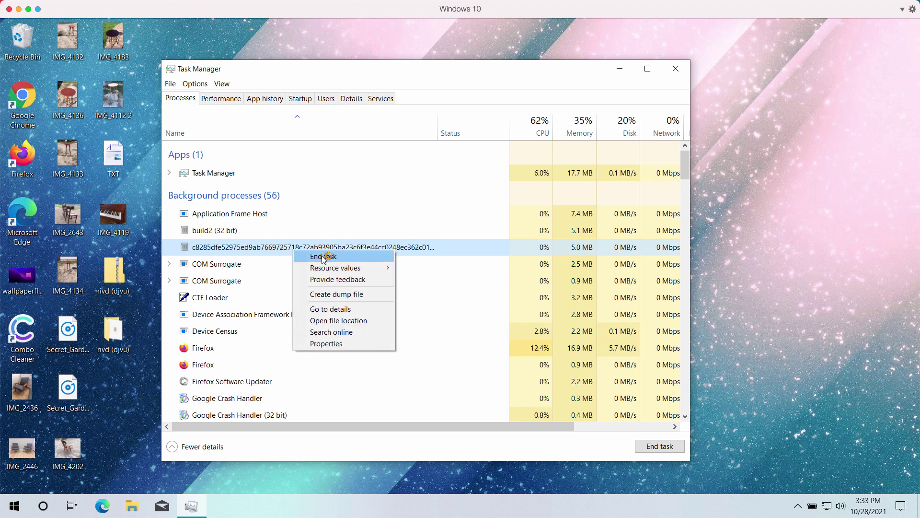
{"action": "scroll", "coordinate": [304, 168], "scroll_direction": "right", "scroll_amount": 2}
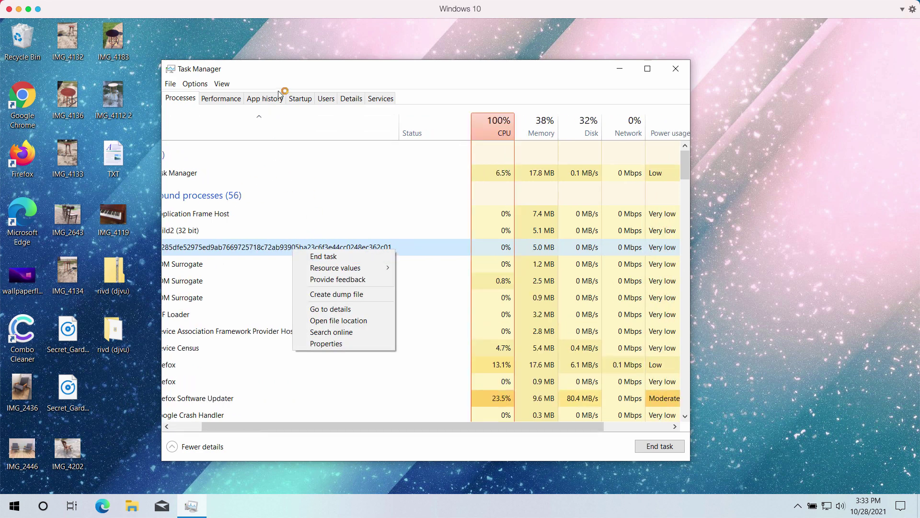
{"action": "left_click", "coordinate": [298, 79]}
{"action": "scroll", "coordinate": [314, 353], "scroll_direction": "left", "scroll_amount": 1}
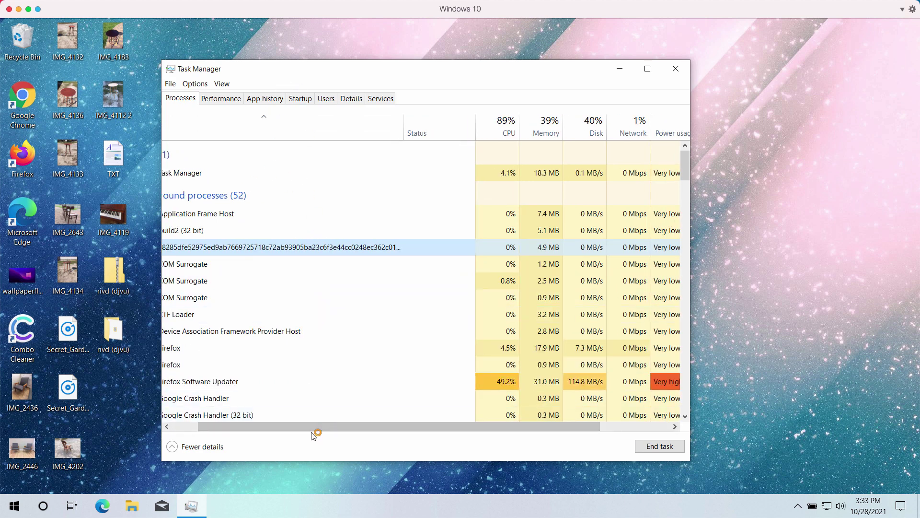
{"action": "left_click_drag", "start_coordinate": [314, 428], "coordinate": [247, 428]}
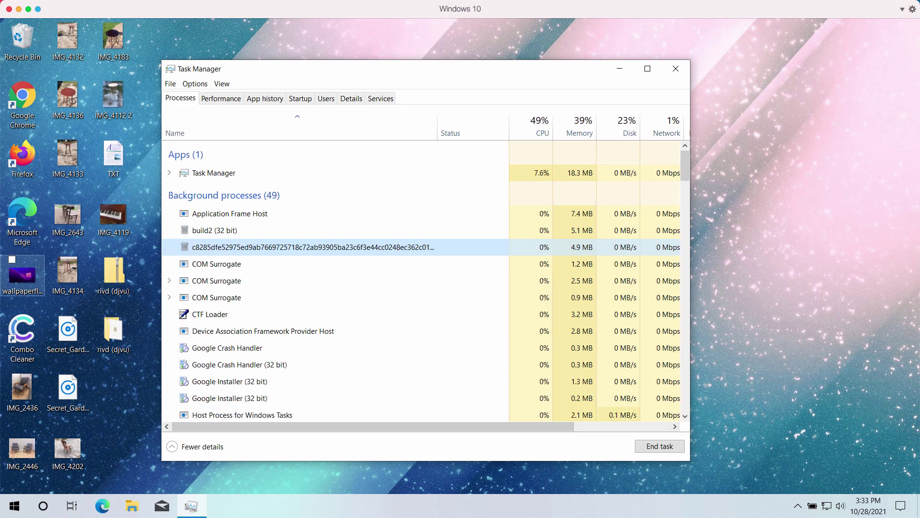
Step: Sign out of Windows via the power-user menu, then sign back in from the lock screen
{"action": "left_click", "coordinate": [10, 507]}
{"action": "right_click", "coordinate": [11, 507]}
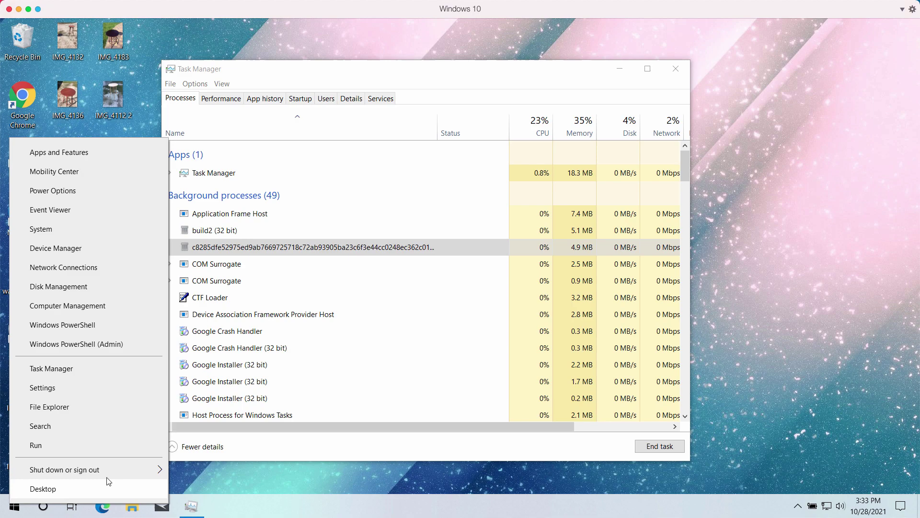
{"action": "mouse_move", "coordinate": [125, 470]}
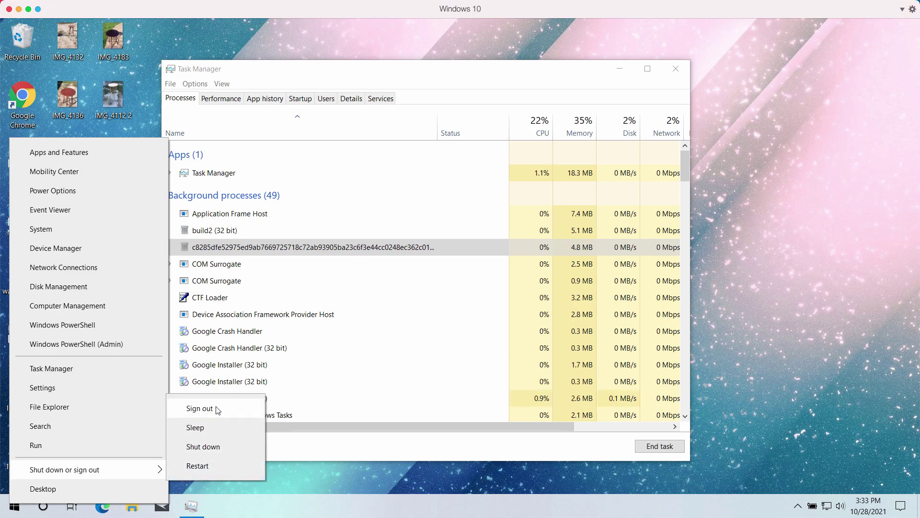
{"action": "left_click", "coordinate": [216, 408]}
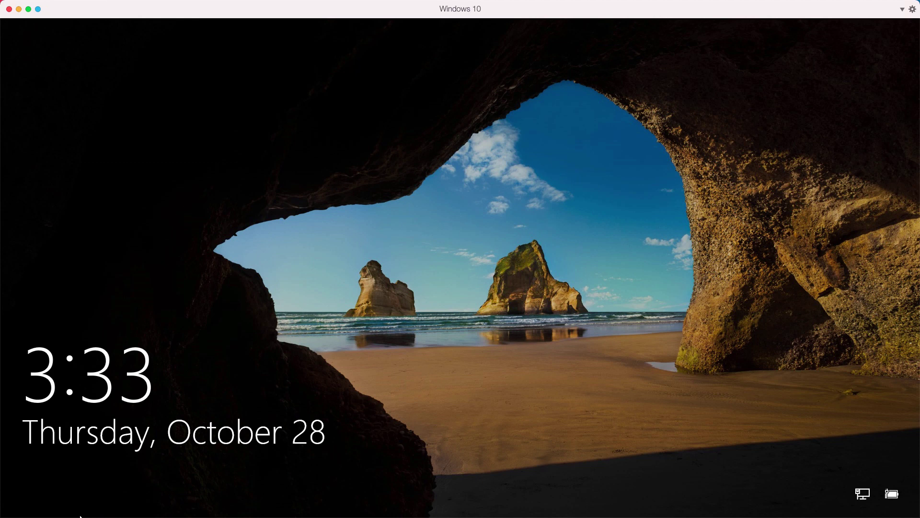
{"action": "left_click", "coordinate": [476, 254]}
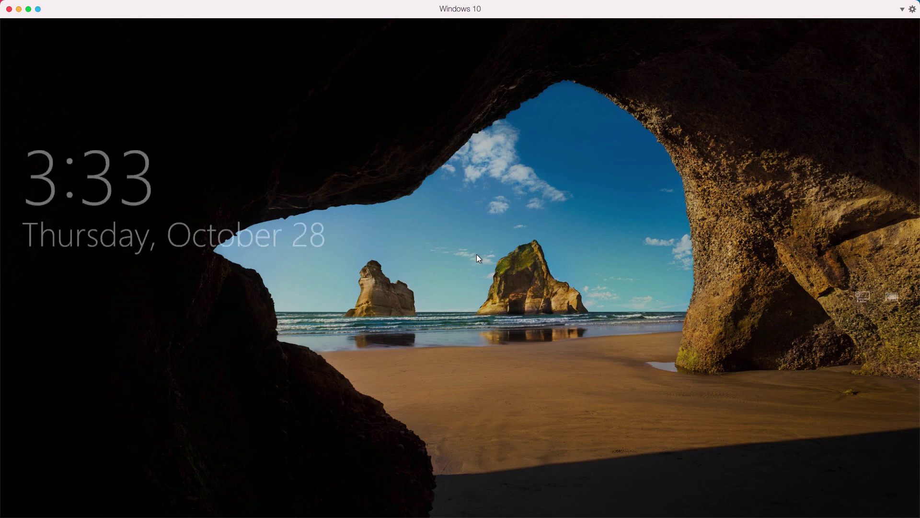
{"action": "left_click", "coordinate": [472, 310]}
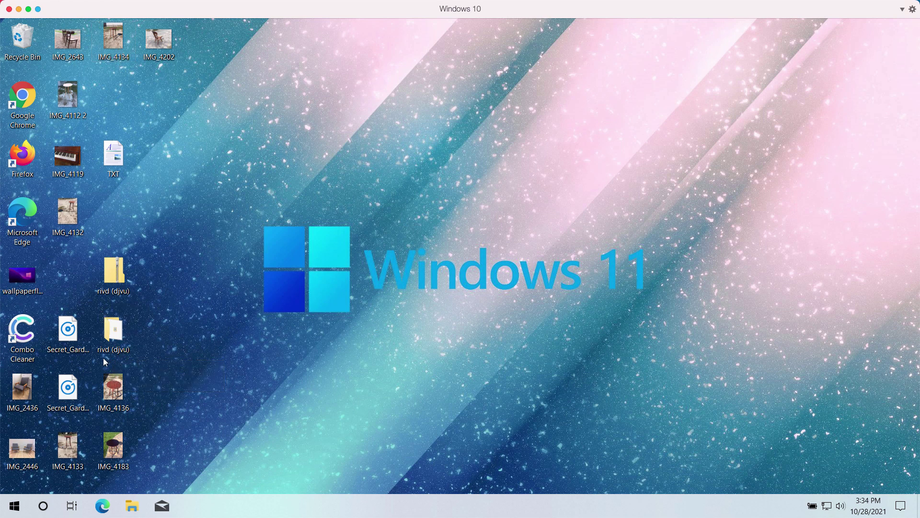
{"action": "right_click", "coordinate": [388, 515]}
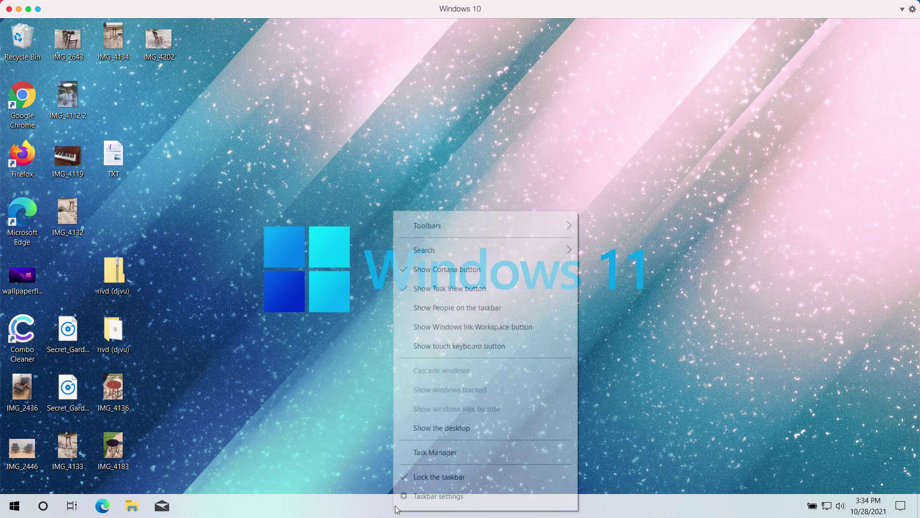
{"action": "left_click", "coordinate": [421, 453]}
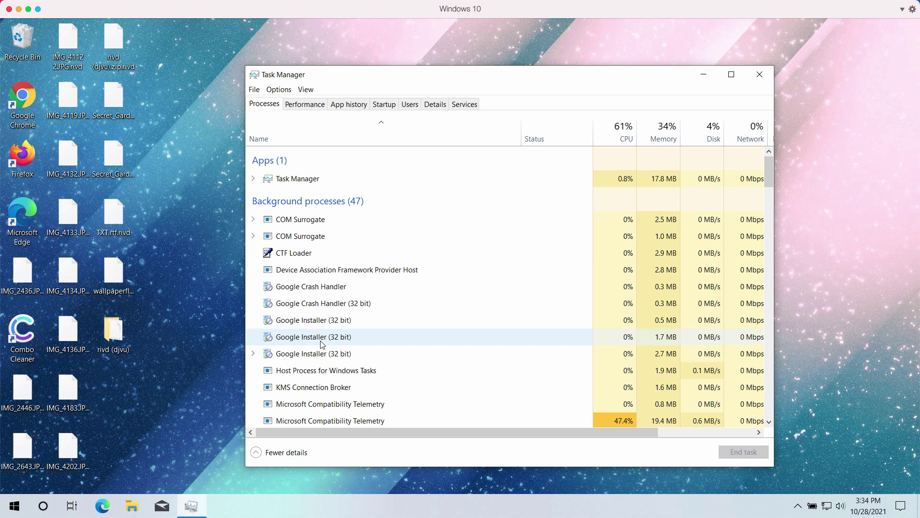
{"action": "left_click", "coordinate": [118, 160]}
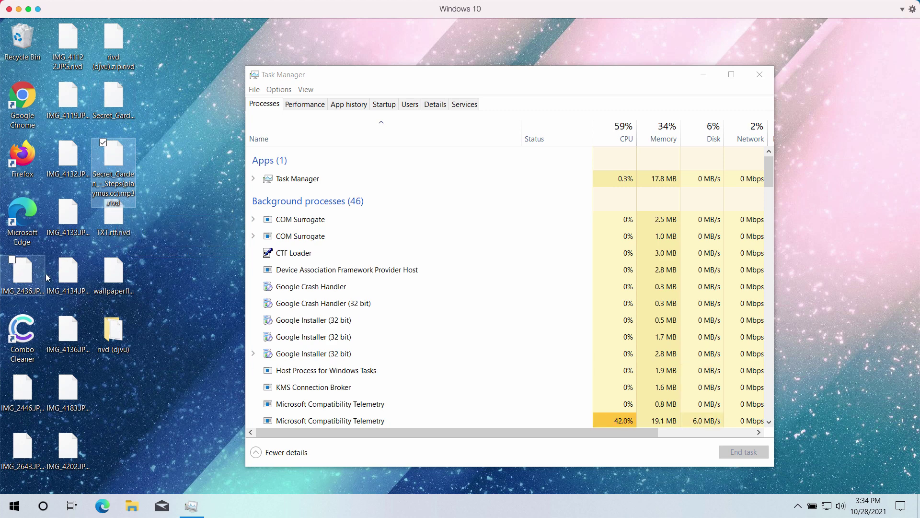
{"action": "left_click", "coordinate": [150, 154]}
{"action": "left_click", "coordinate": [114, 102]}
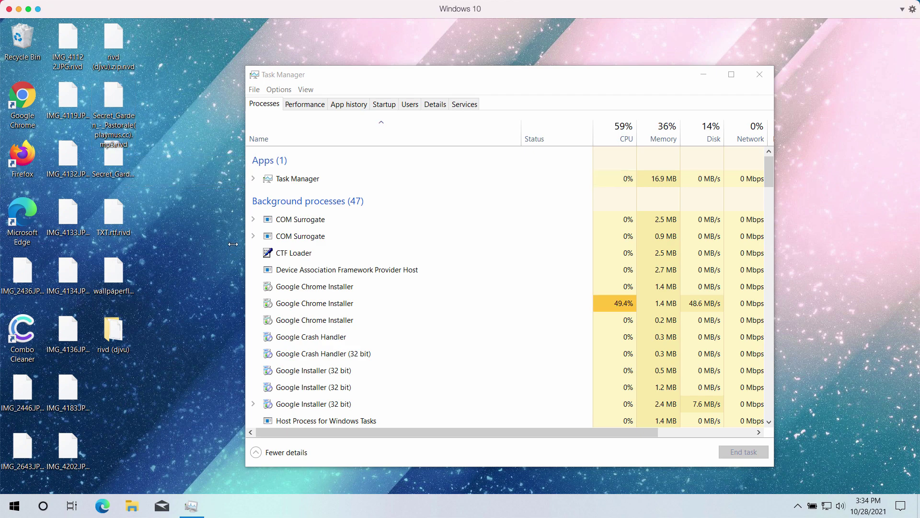
{"action": "scroll", "coordinate": [355, 286], "scroll_direction": "down", "scroll_amount": 8}
{"action": "scroll", "coordinate": [354, 292], "scroll_direction": "up", "scroll_amount": 8}
{"action": "scroll", "coordinate": [438, 266], "scroll_direction": "right", "scroll_amount": 3}
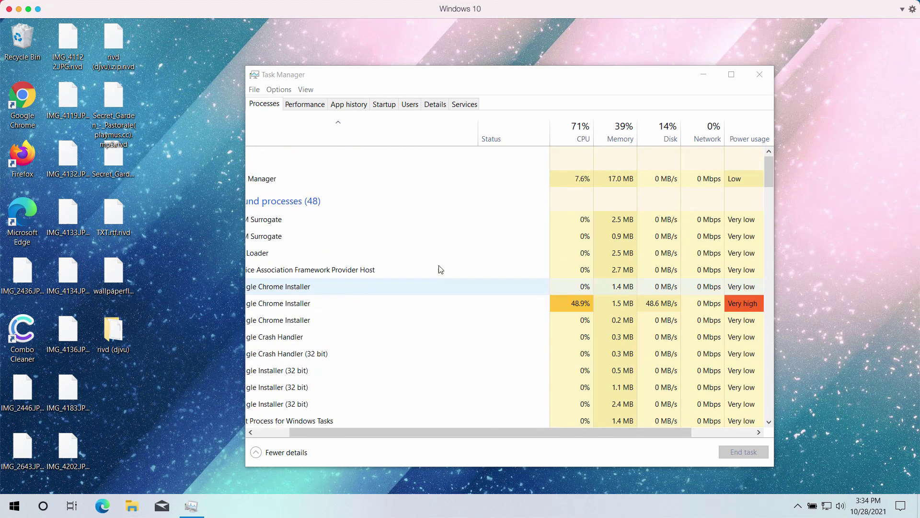
{"action": "left_click", "coordinate": [759, 74]}
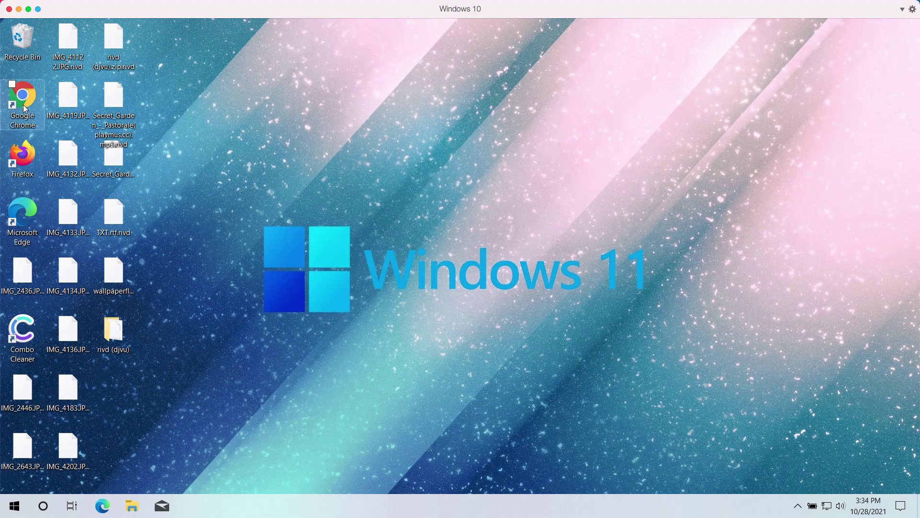
Step: Launch Chrome, open the Combo Cleaner site from a new tab's shortcut tile, and close What's New
{"action": "left_click", "coordinate": [25, 107]}
{"action": "double_click", "coordinate": [26, 108]}
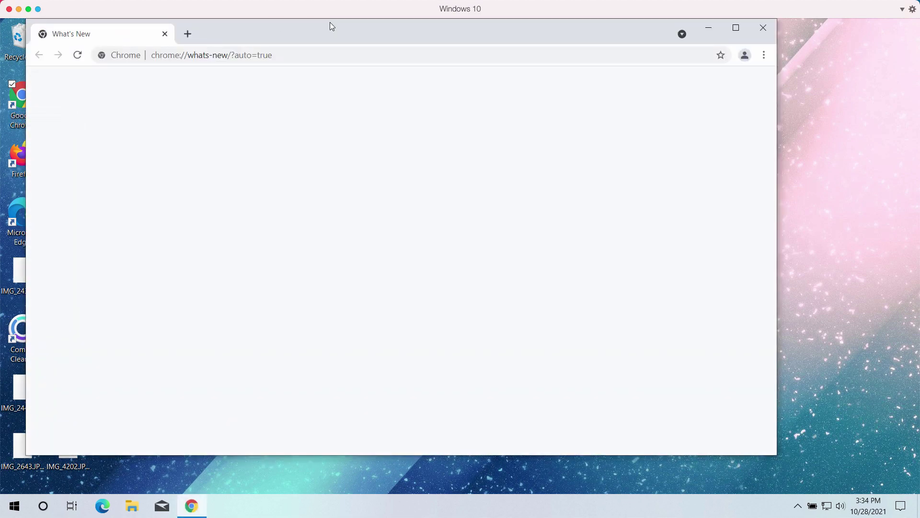
{"action": "left_click_drag", "start_coordinate": [330, 22], "coordinate": [368, 52]}
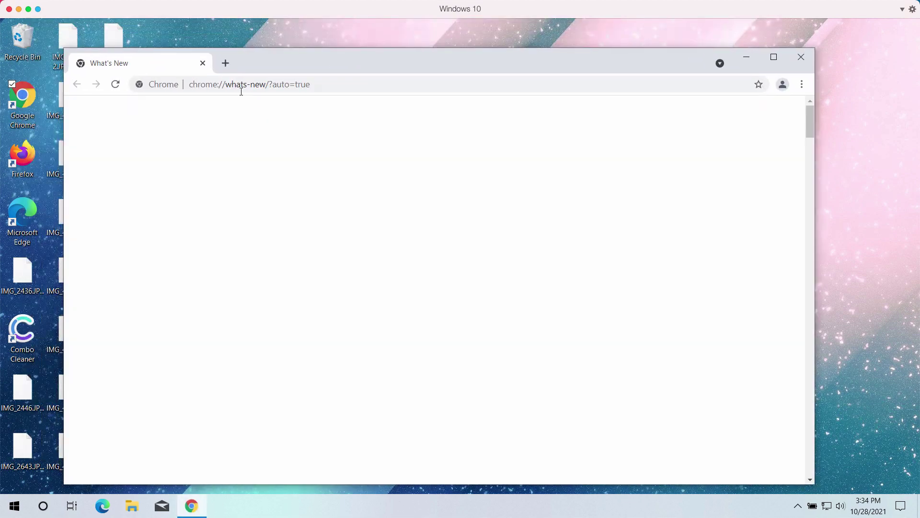
{"action": "left_click", "coordinate": [226, 63]}
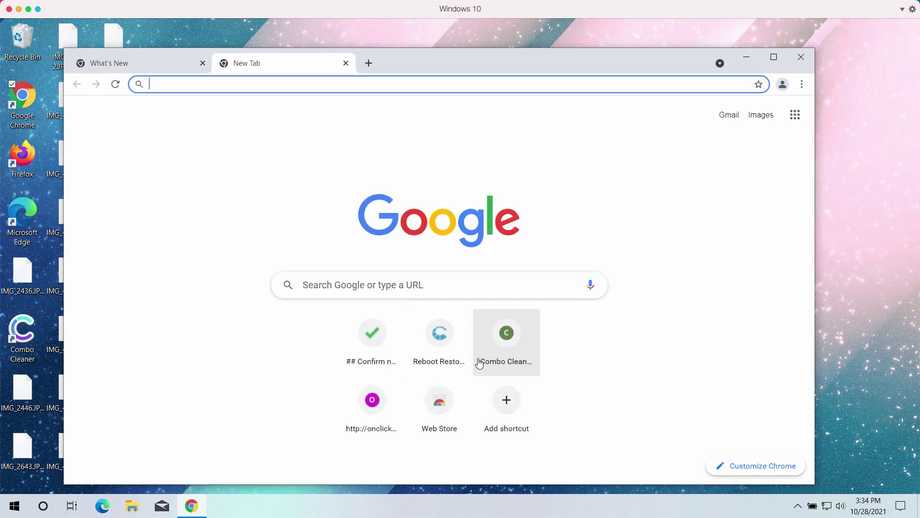
{"action": "left_click", "coordinate": [501, 357]}
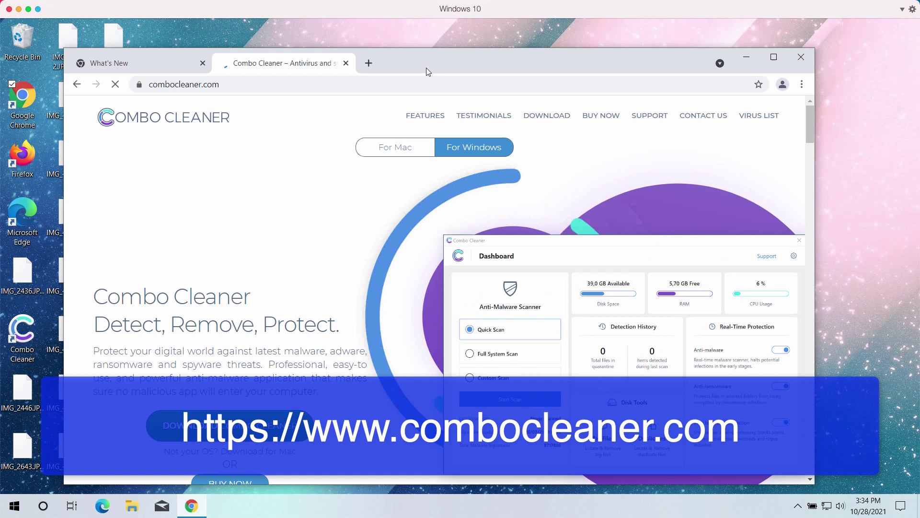
{"action": "left_click", "coordinate": [202, 63]}
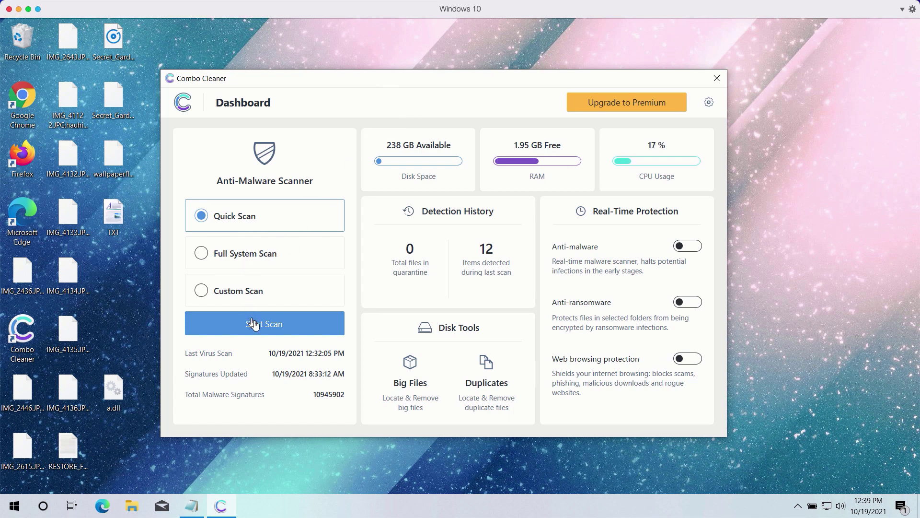
Step: Start the Quick Scan from the Combo Cleaner Dashboard
{"action": "left_click", "coordinate": [286, 328]}
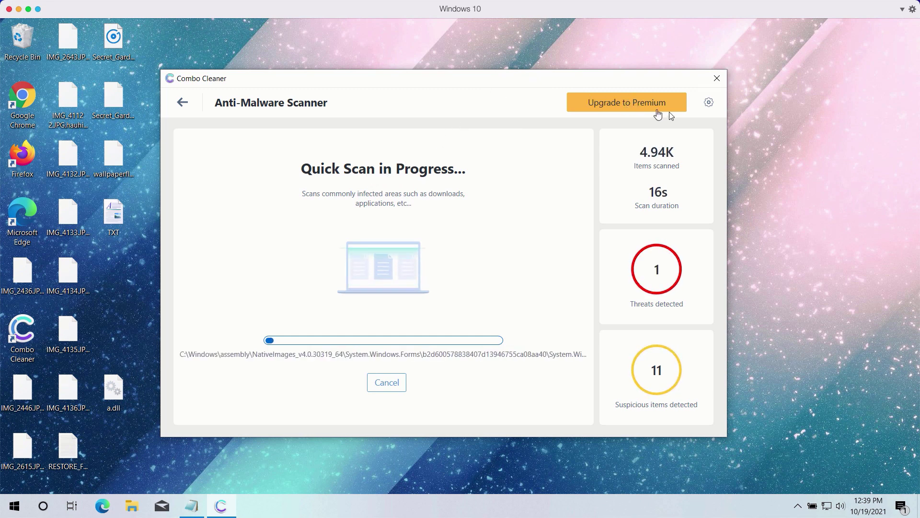
Step: Open Settings and view the empty Anti-Ransomware protected folders and trusted programs lists
{"action": "left_click", "coordinate": [710, 105]}
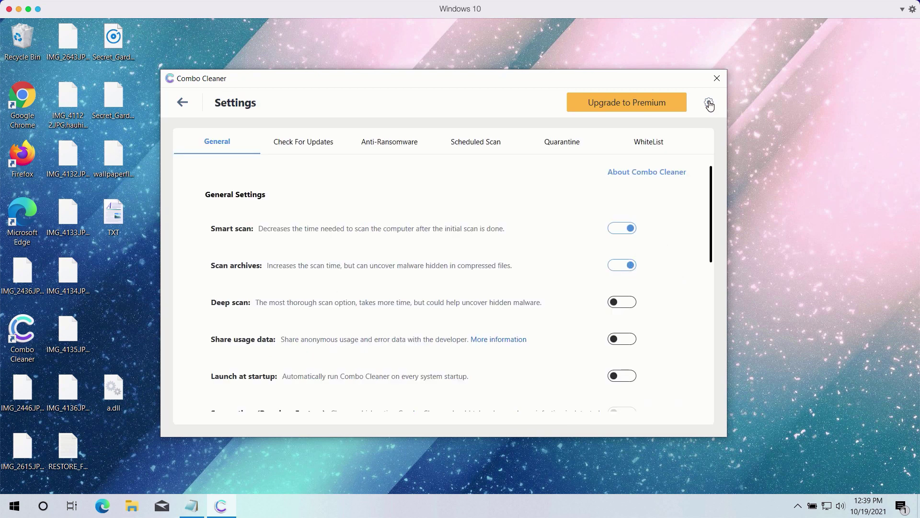
{"action": "left_click", "coordinate": [389, 148]}
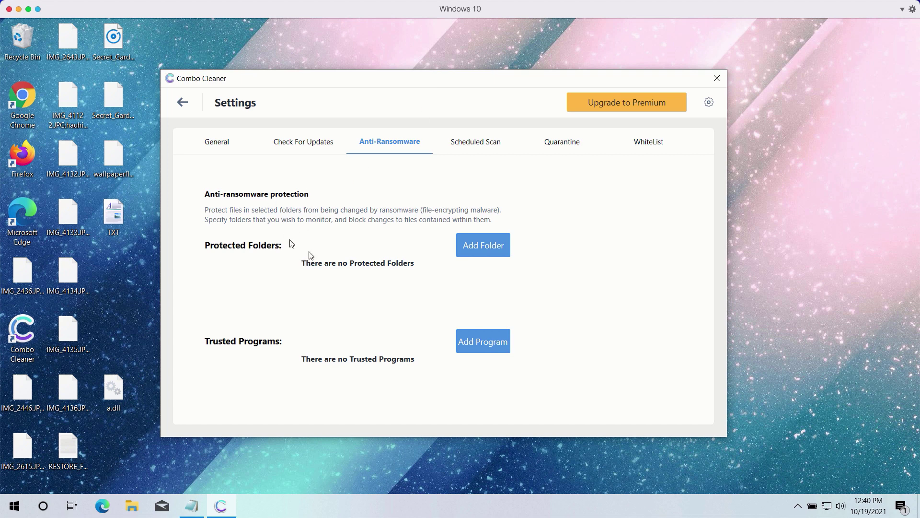
Step: Cancel the running Quick Scan from the Dashboard and confirm with Yes
{"action": "left_click", "coordinate": [187, 109]}
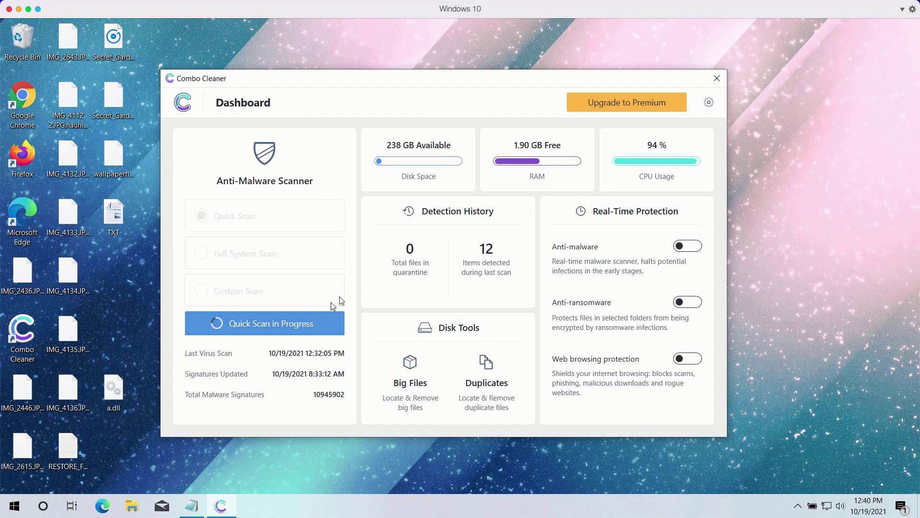
{"action": "left_click", "coordinate": [301, 330]}
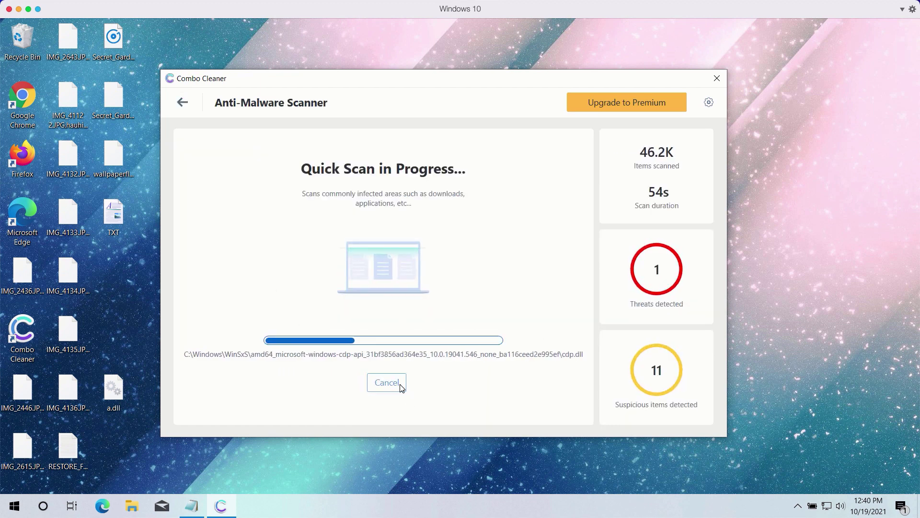
{"action": "left_click", "coordinate": [382, 382]}
{"action": "left_click", "coordinate": [420, 321]}
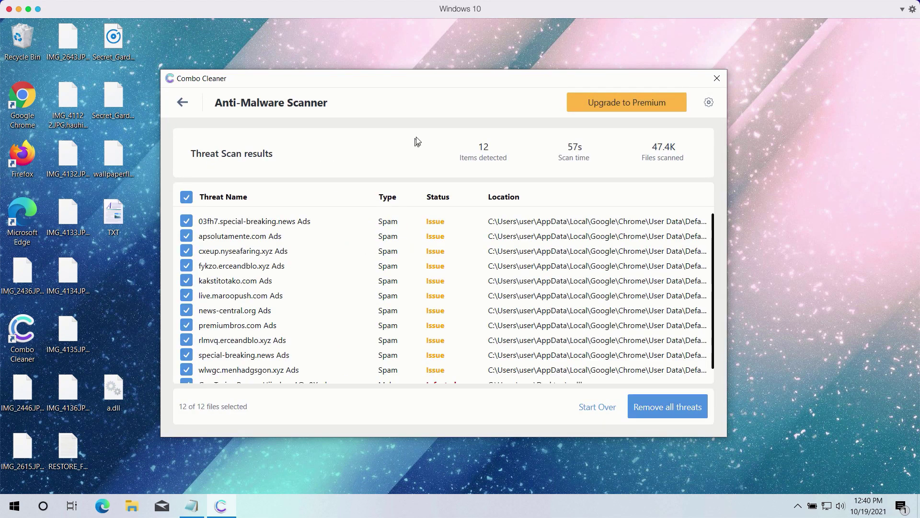
Step: Scroll through the 12 detected threats, including the Trojan-infected a.dll
{"action": "scroll", "coordinate": [534, 309], "scroll_direction": "down", "scroll_amount": 1}
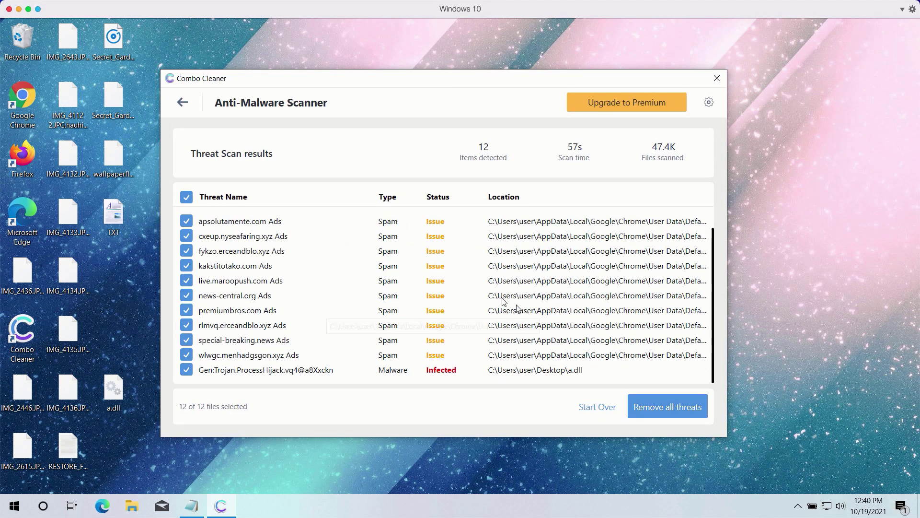
{"action": "scroll", "coordinate": [468, 281], "scroll_direction": "up", "scroll_amount": 1}
{"action": "scroll", "coordinate": [450, 285], "scroll_direction": "down", "scroll_amount": 1}
{"action": "scroll", "coordinate": [361, 301], "scroll_direction": "up", "scroll_amount": 1}
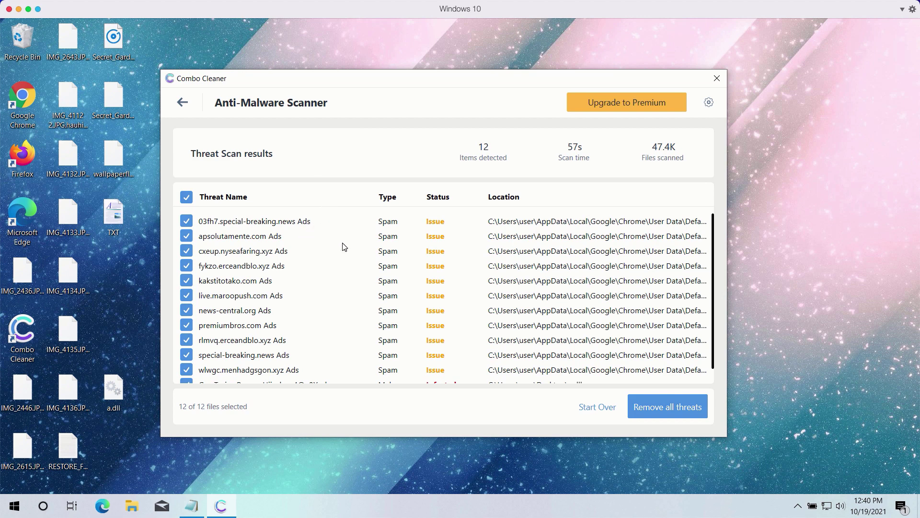
{"action": "scroll", "coordinate": [344, 249], "scroll_direction": "down", "scroll_amount": 1}
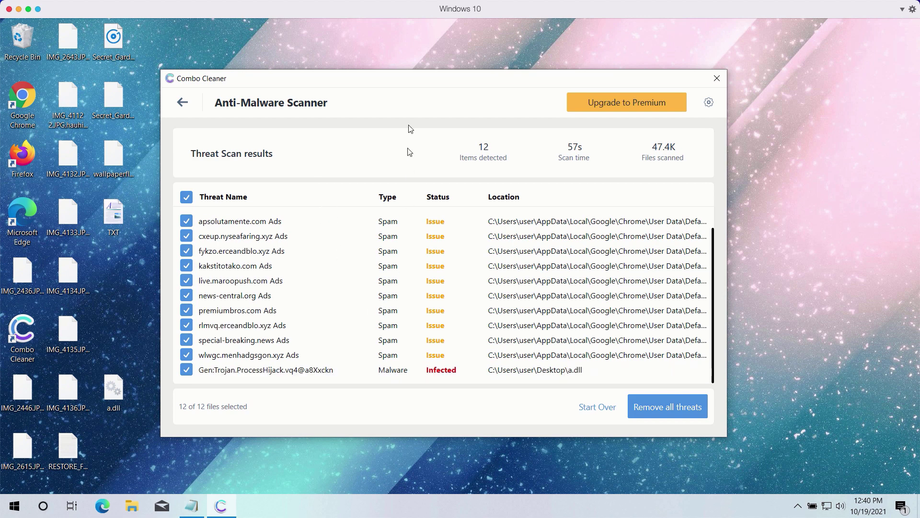